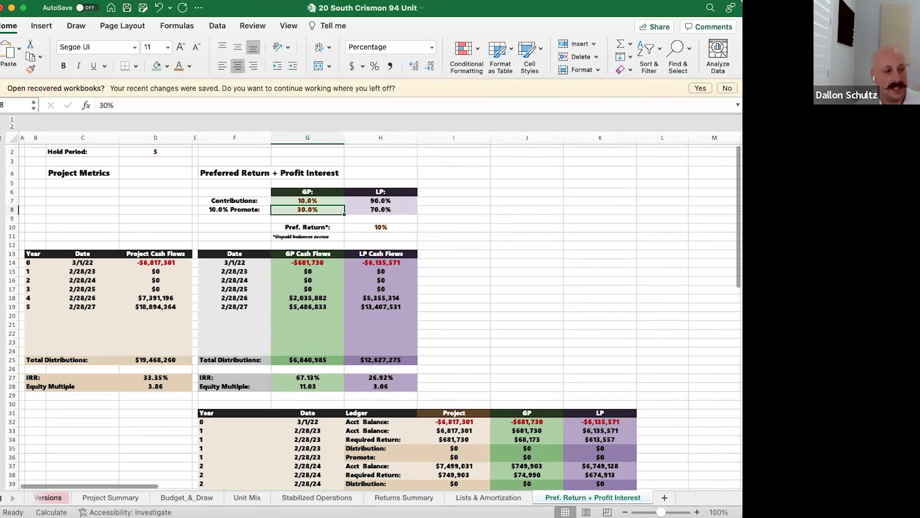
Step: Review the workbook's sheets from Project Summary through Lists & Amortization, then return to the Pref. Return + Profit Interest sheet
click(110, 497)
scroll(206, 418, down, 8)
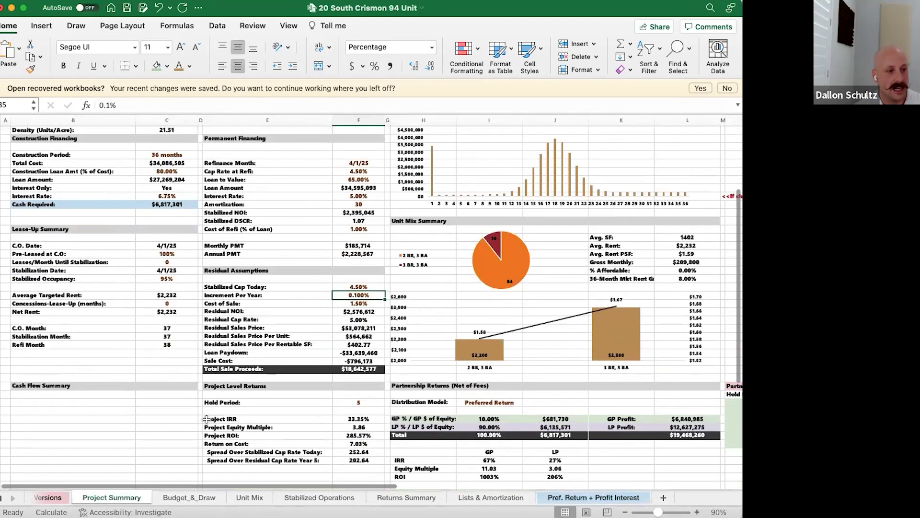
click(195, 499)
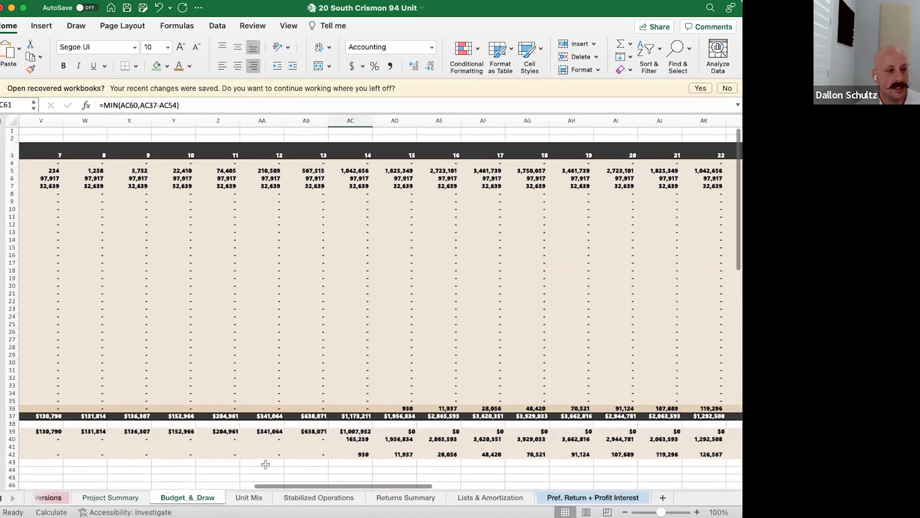
click(249, 497)
click(312, 493)
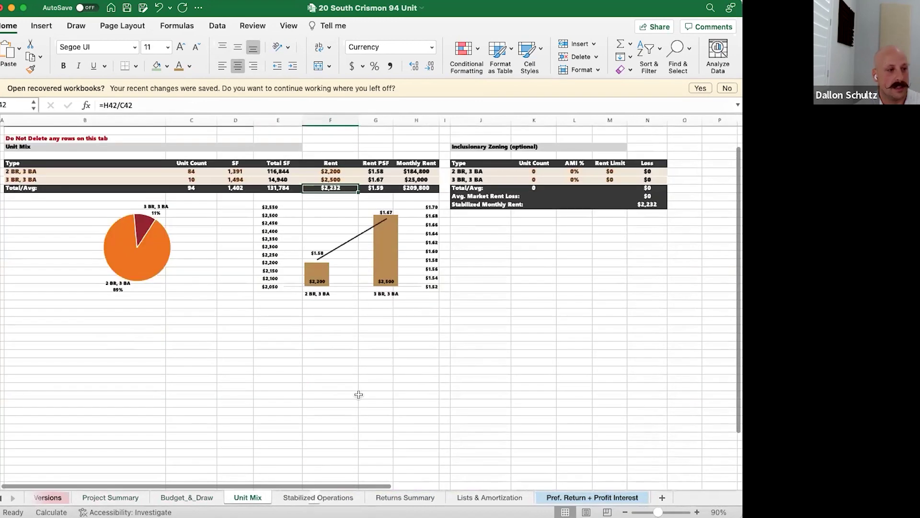
scroll(318, 383, down, 3)
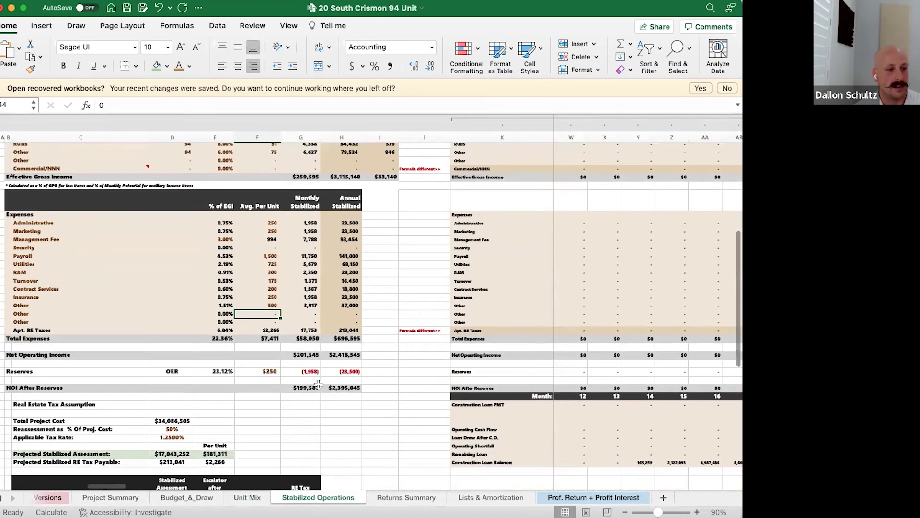
click(410, 497)
click(481, 499)
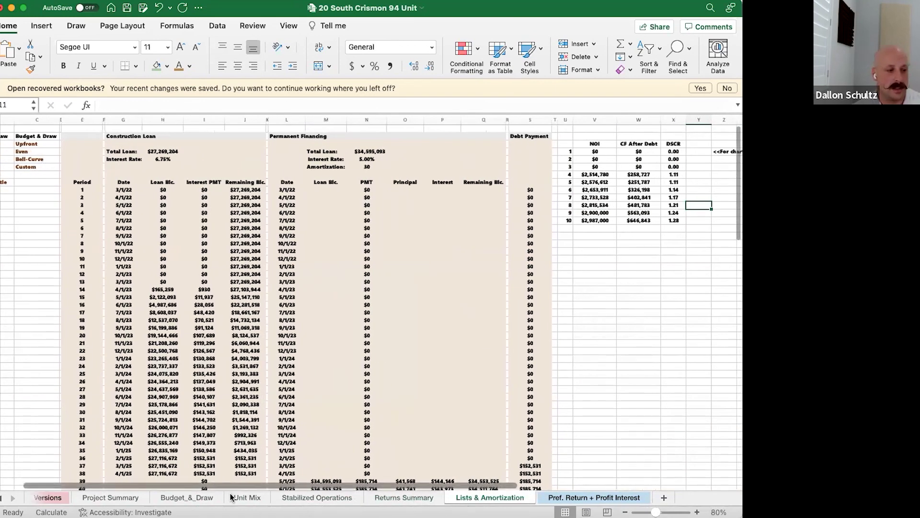
click(582, 498)
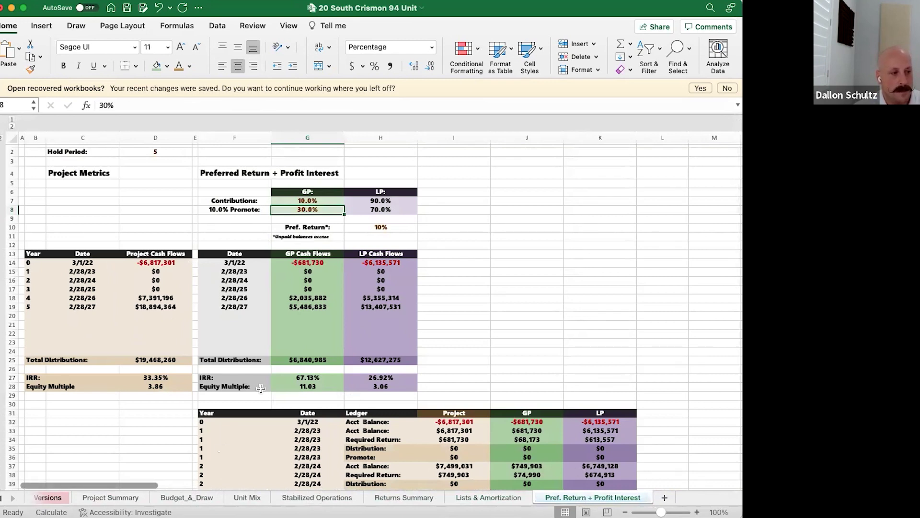
Step: Examine the LP cash flows, equity multiple and IRR, along with the final year of the hold period
click(378, 387)
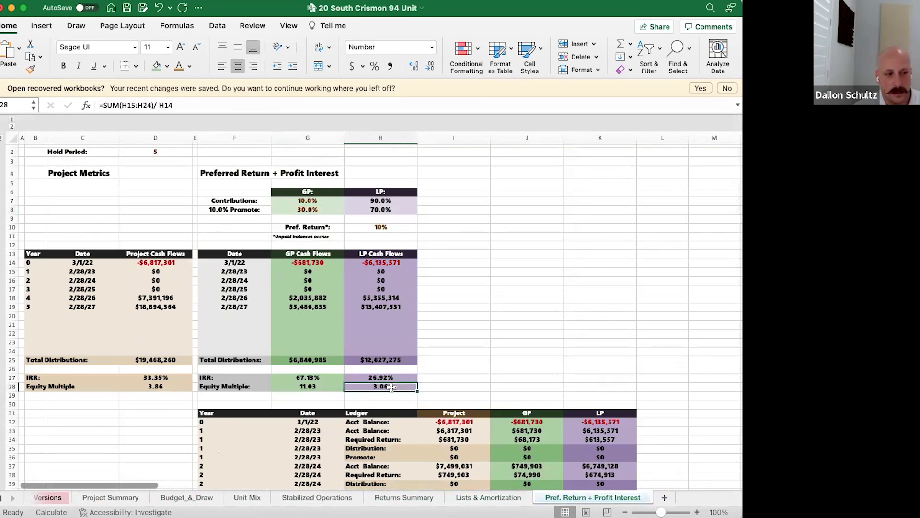
click(375, 253)
key(ctrl+shift+Down)
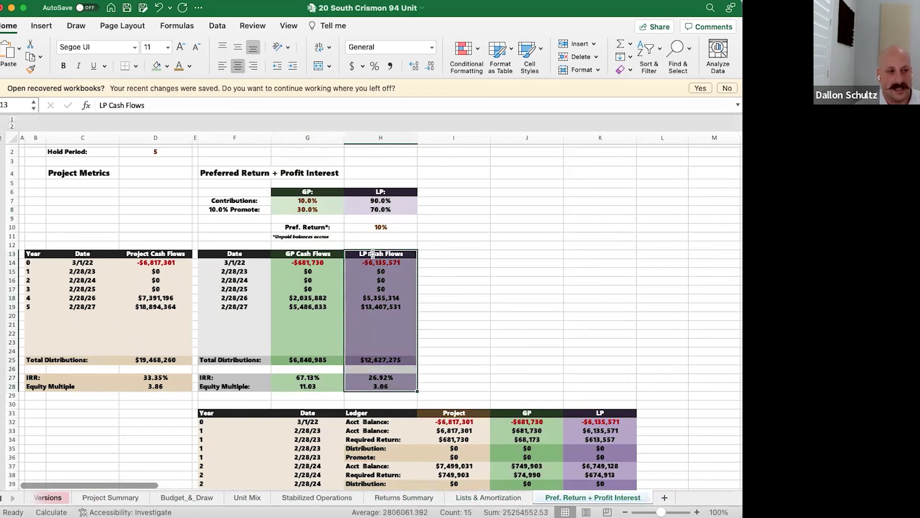
click(374, 253)
click(380, 386)
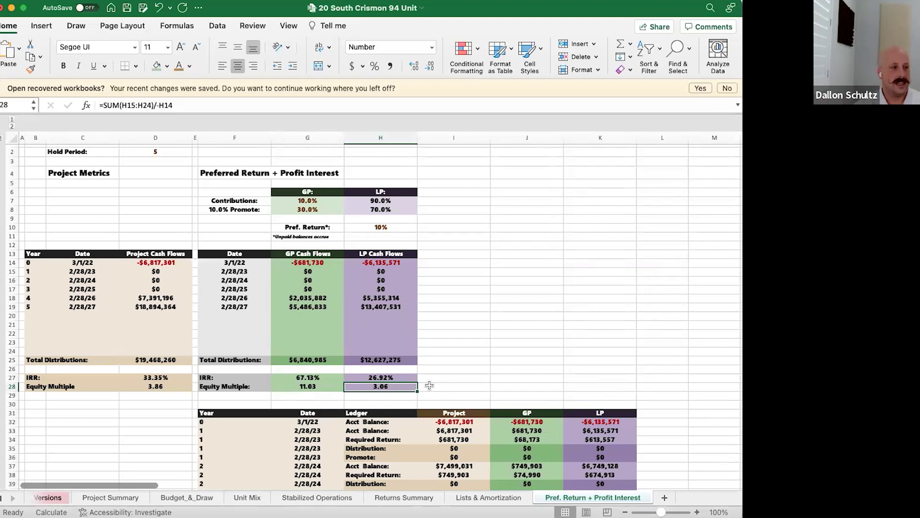
click(35, 307)
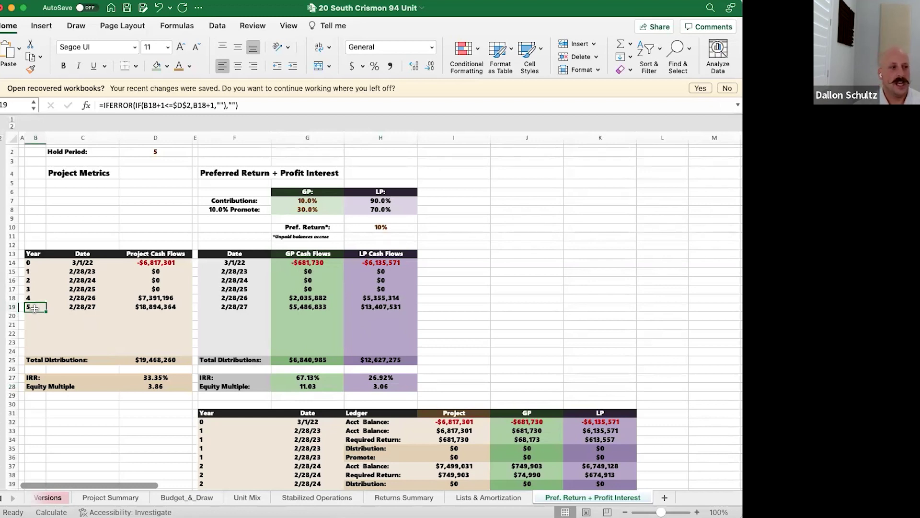
click(372, 388)
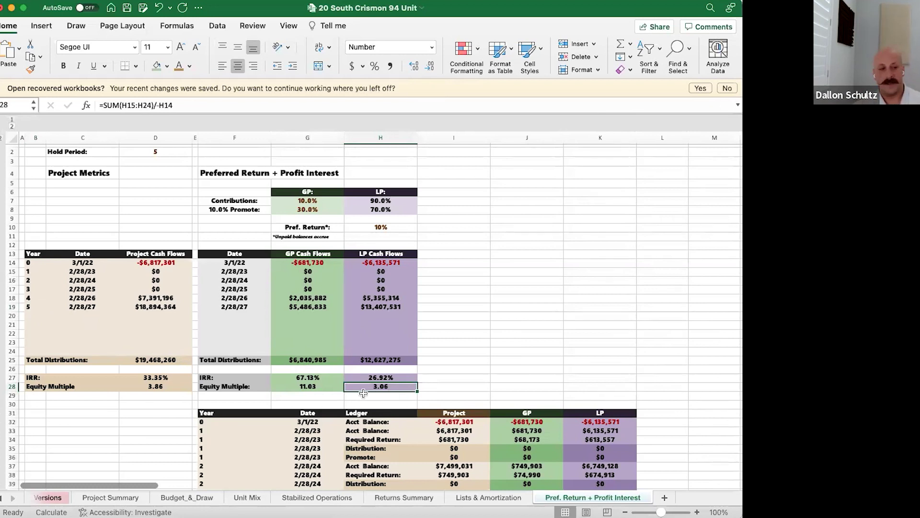
click(216, 379)
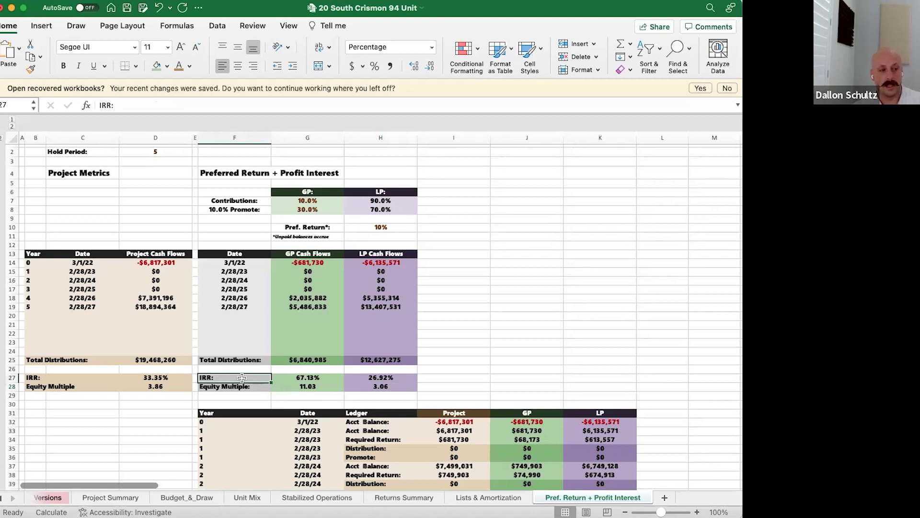
click(365, 378)
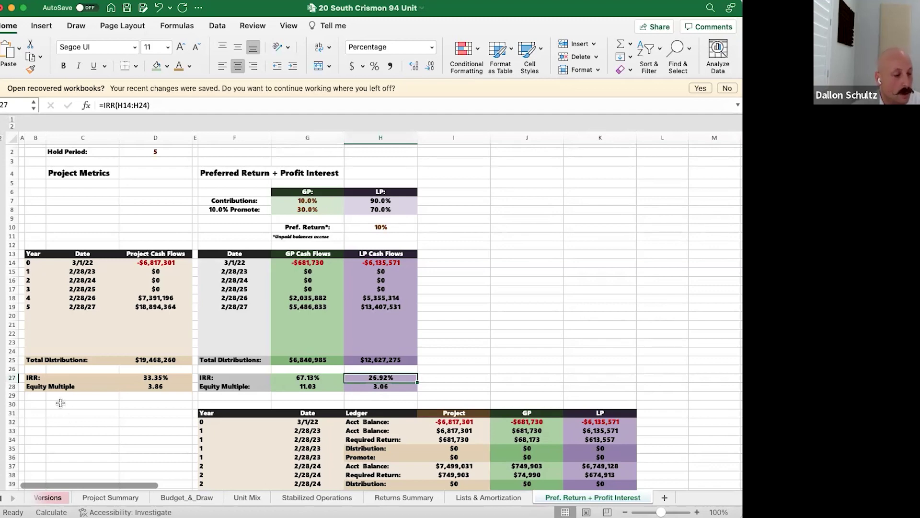
Step: Check the per-type rents on the Unit Mix sheet and the LP equity multiple and IRR on the Pref. Return + Profit Interest sheet
click(102, 498)
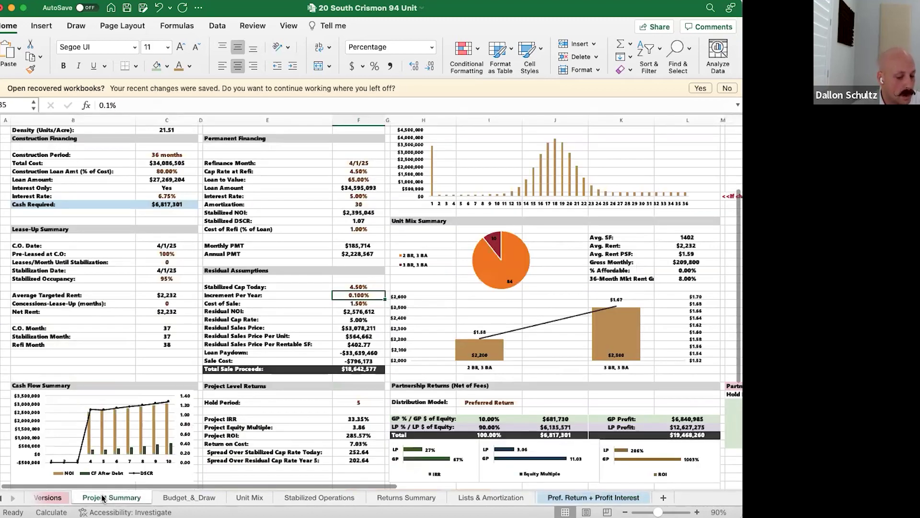
click(247, 498)
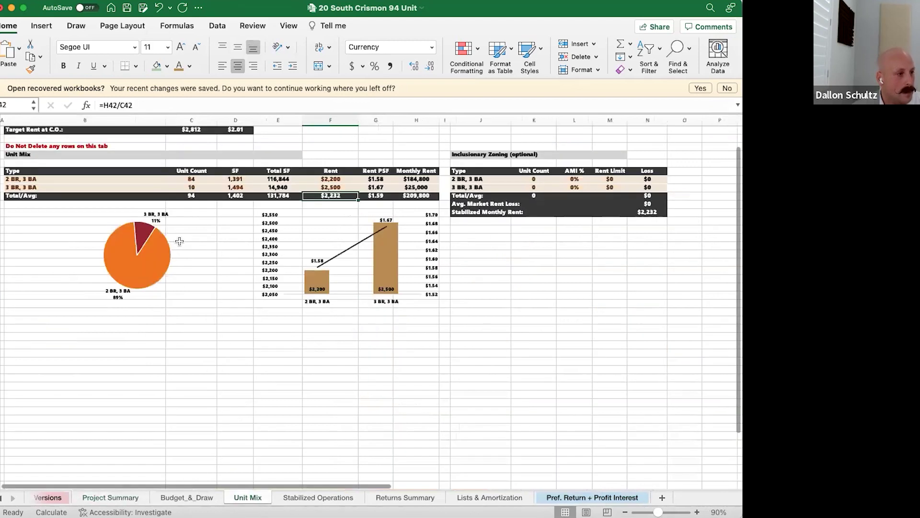
scroll(180, 241, up, 5)
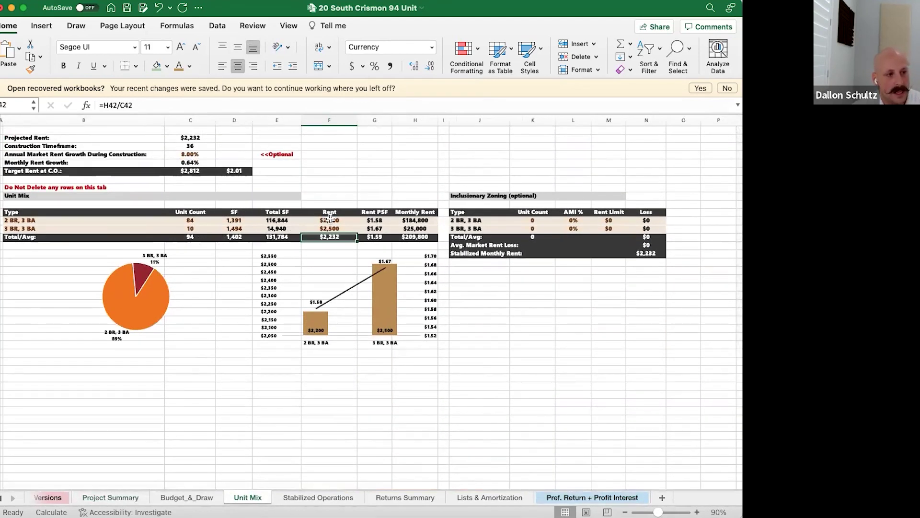
drag(330, 212, 337, 226)
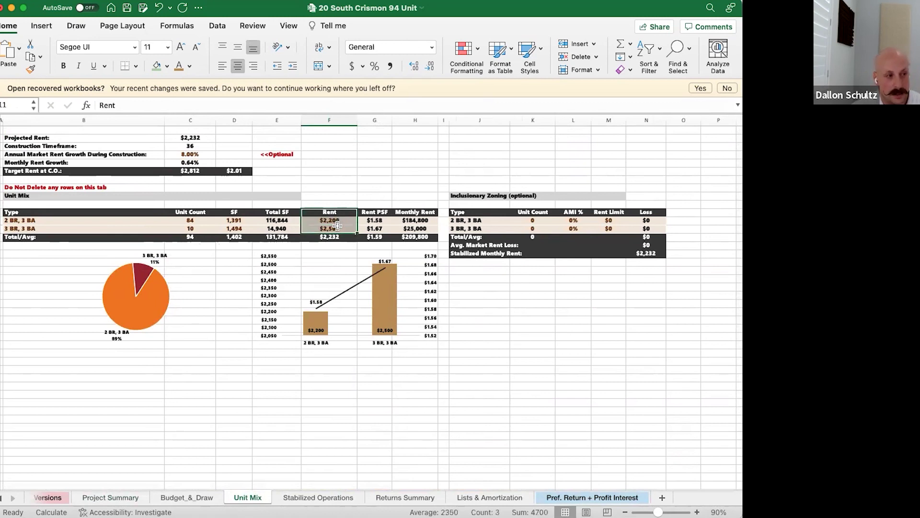
click(339, 220)
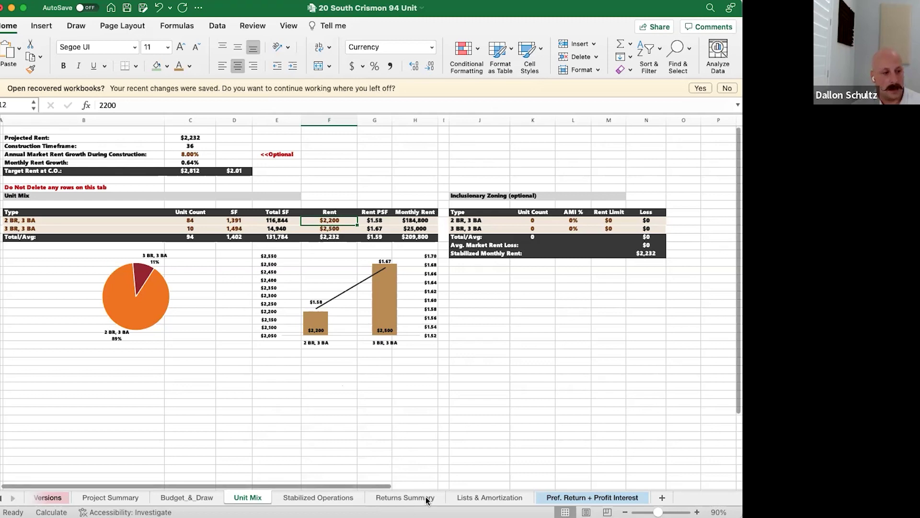
click(571, 497)
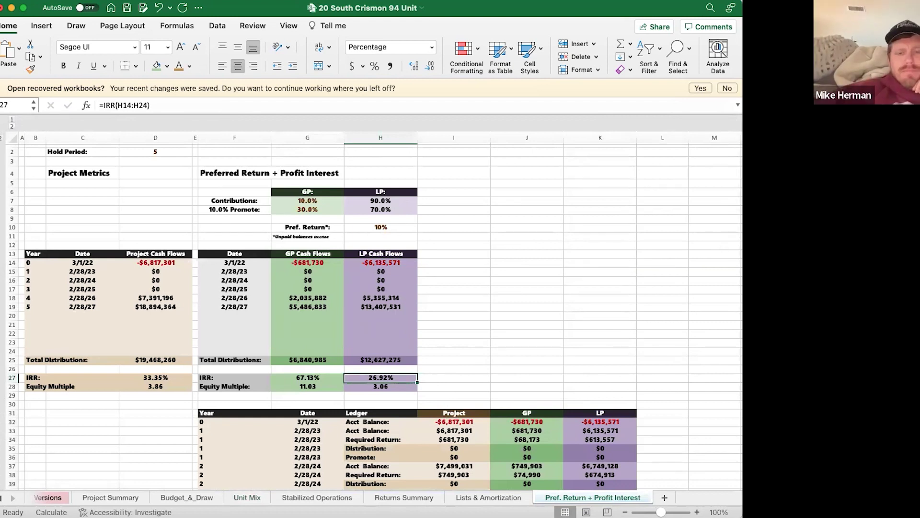
click(399, 387)
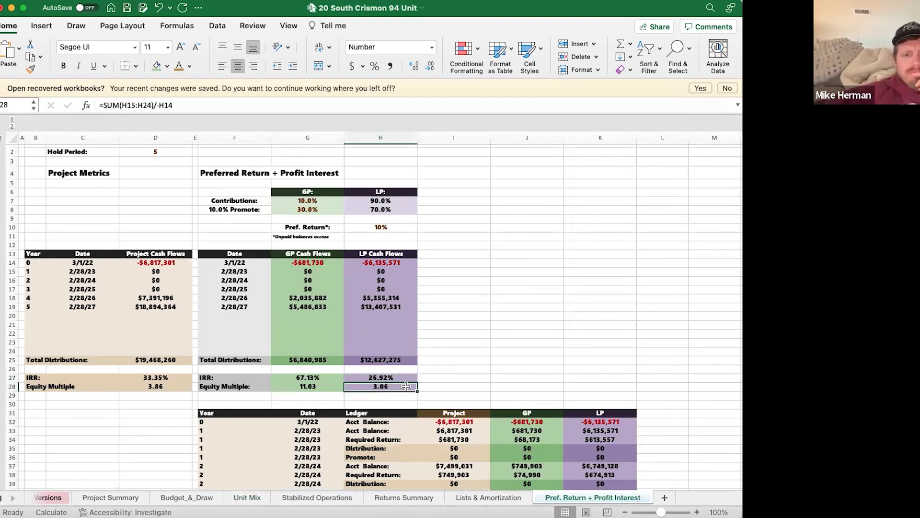
click(368, 377)
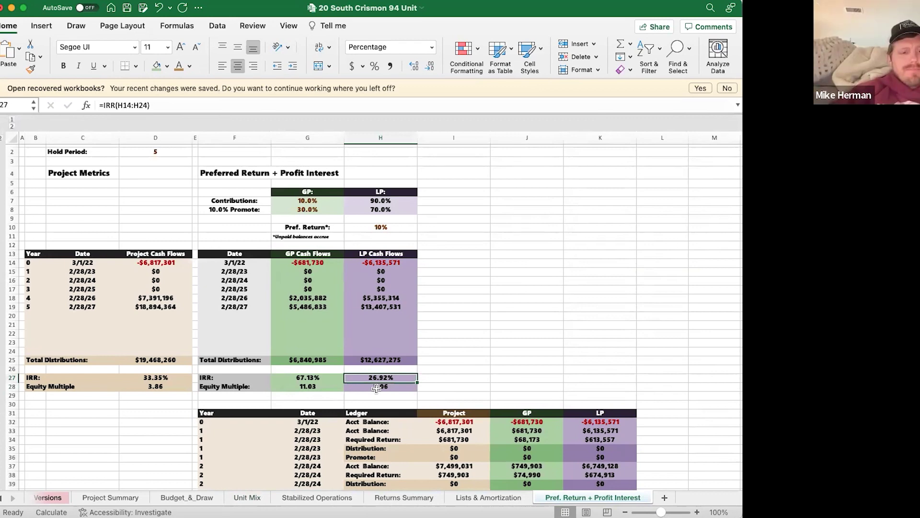
Step: On the Unit Mix sheet, set the rent to 2100 for the 2 BR, 3 BA units and 2400 for the 3 BR, 3 BA units
click(244, 497)
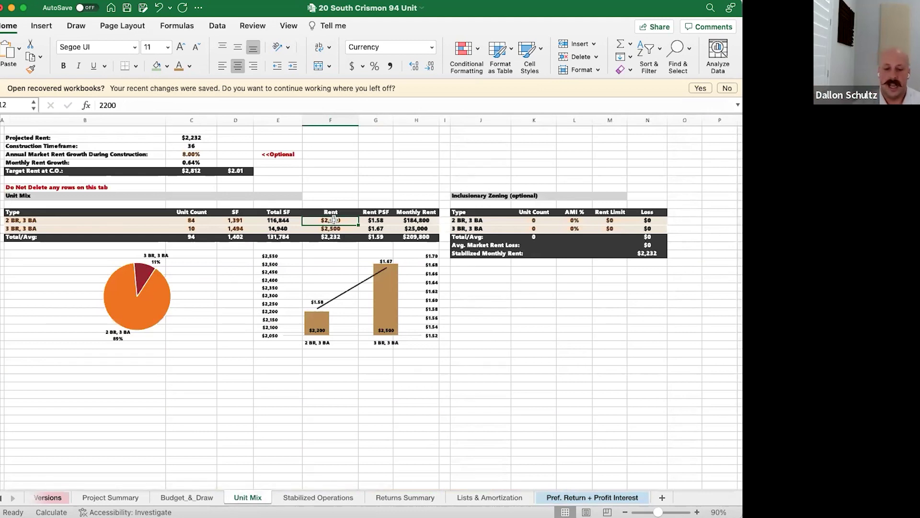
text(2100)
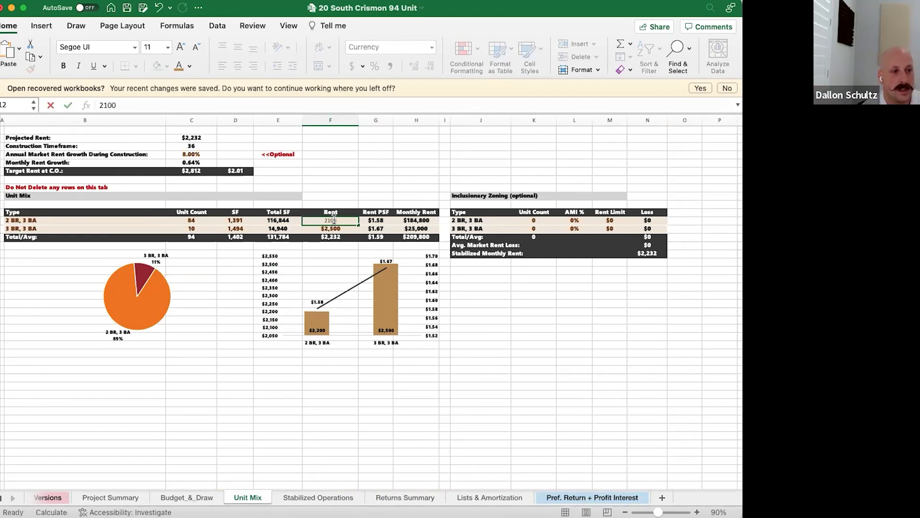
key(Return)
text(2400)
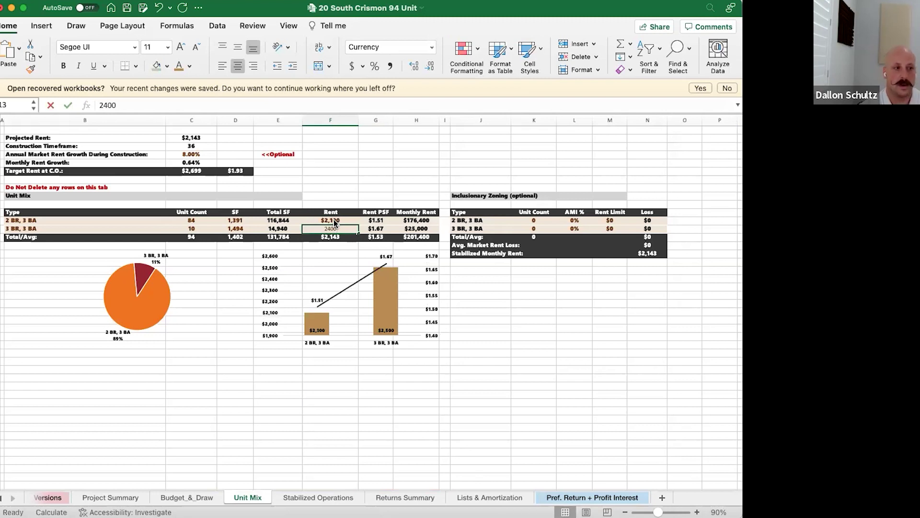
key(Return)
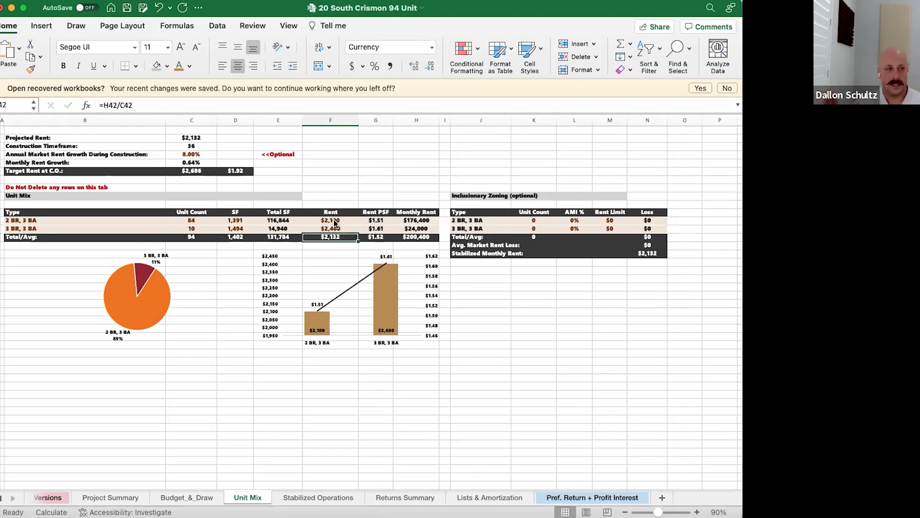
Step: Set the annual market rent growth during construction to 3% on the Unit Mix sheet
scroll(324, 219, down, 1)
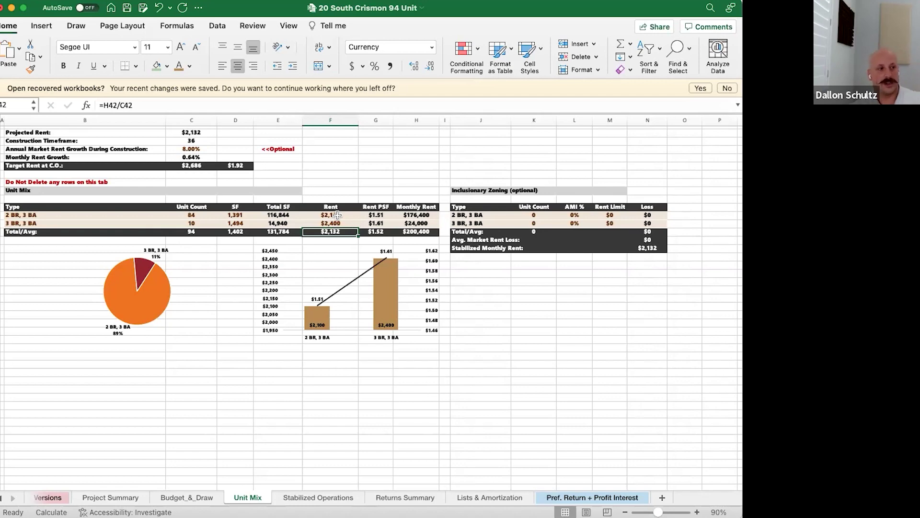
scroll(206, 147, right, 1)
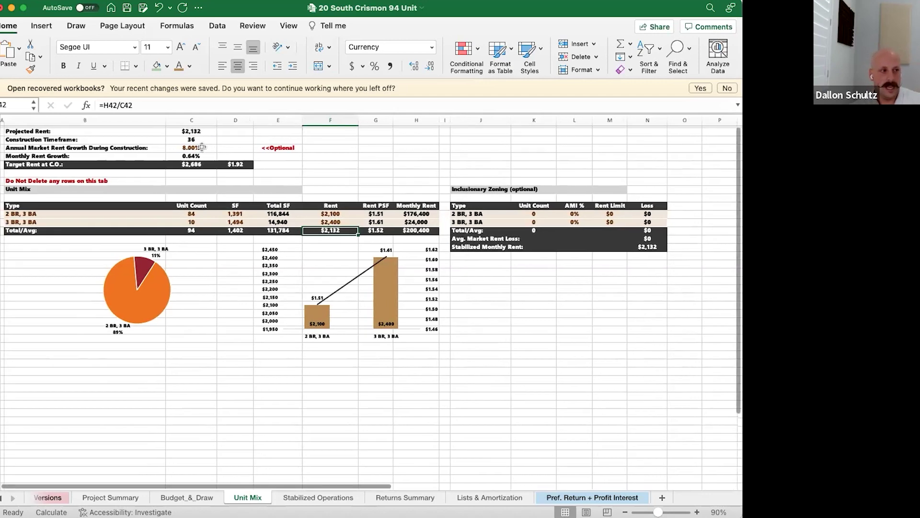
click(183, 148)
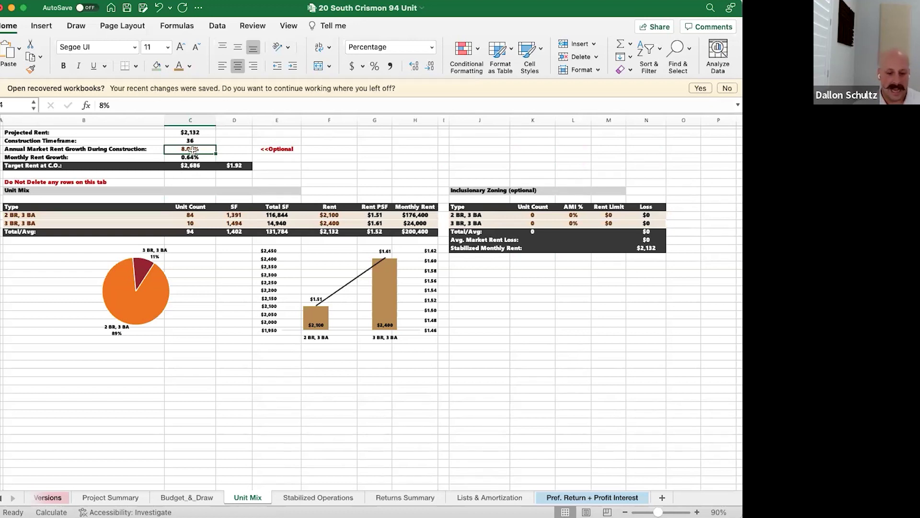
text(3)
key(Return)
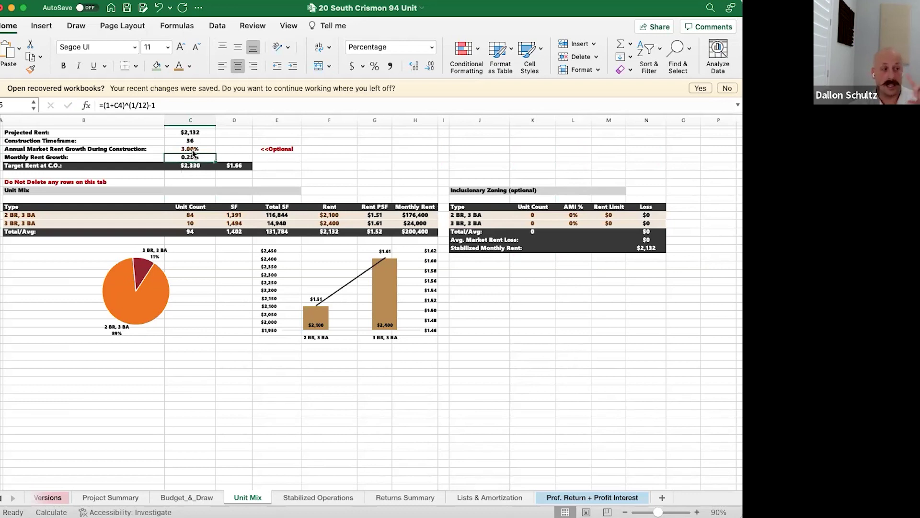
click(192, 149)
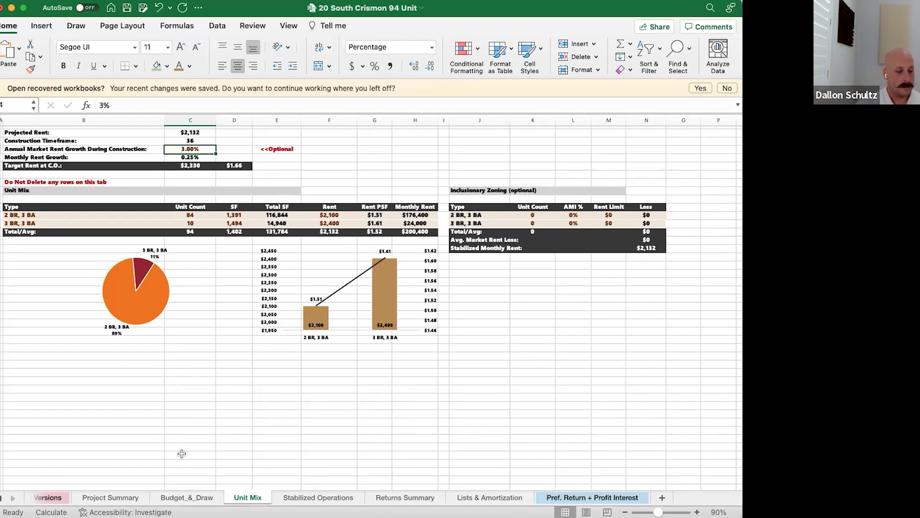
Step: On the Project Summary sheet, set the Stabilized Cap Today residual assumption to 5%
click(109, 499)
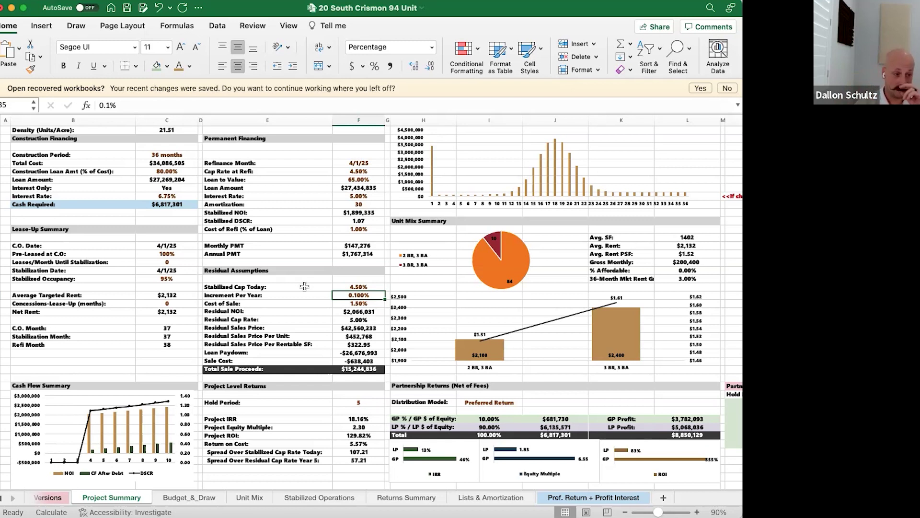
click(358, 286)
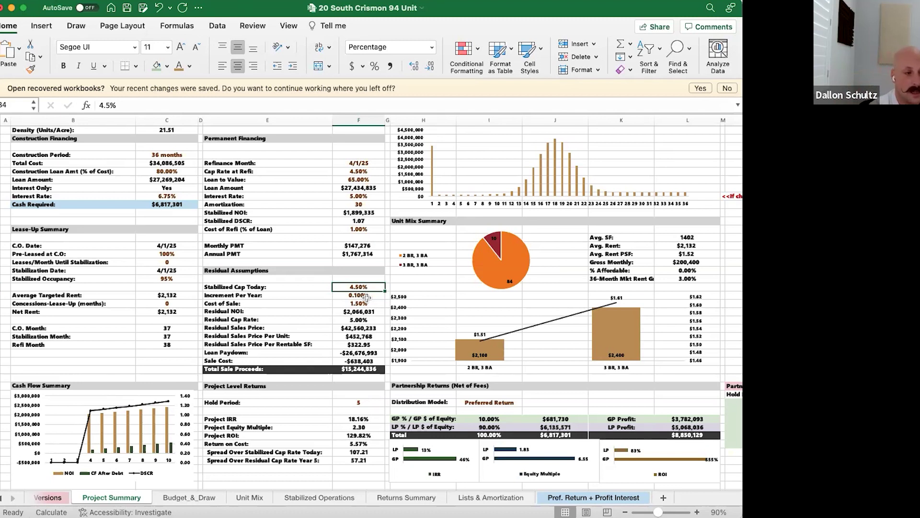
text(5)
key(Return)
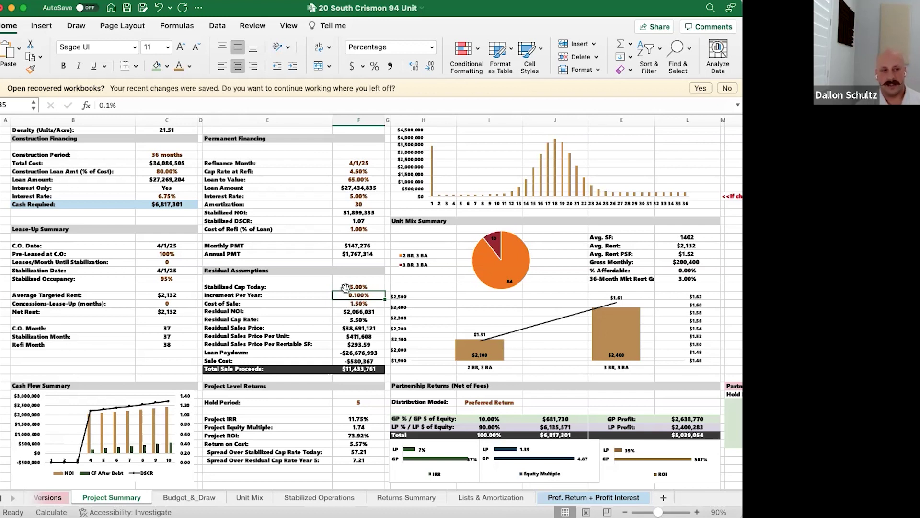
click(346, 287)
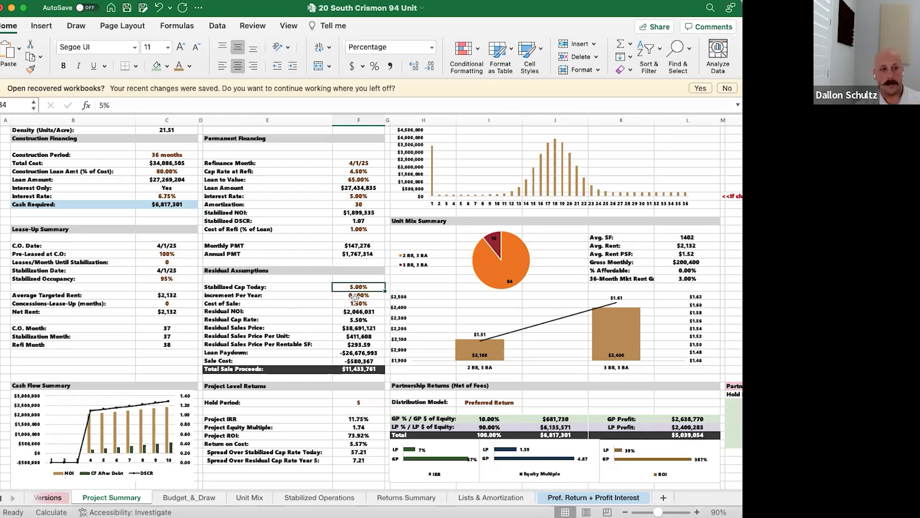
click(356, 295)
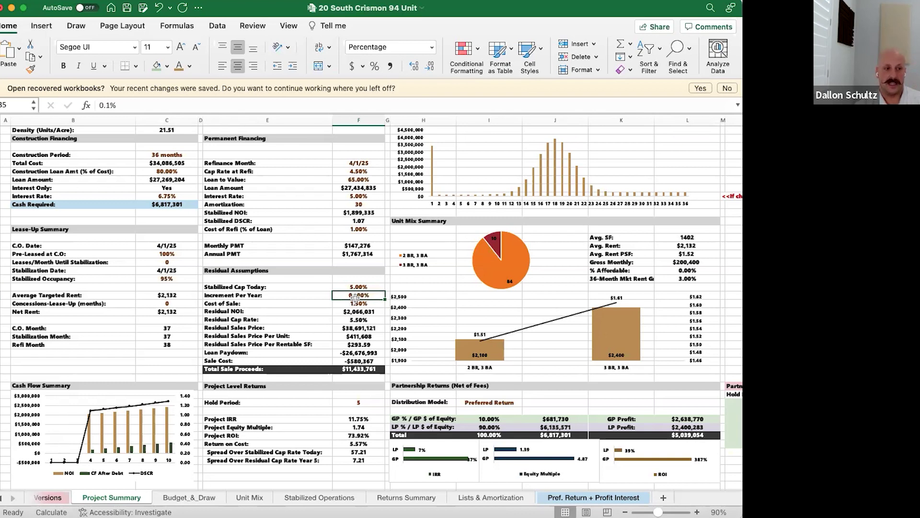
Step: Set the Increment Per Year residual assumption to 0.15% on the Project Summary sheet
text(15)
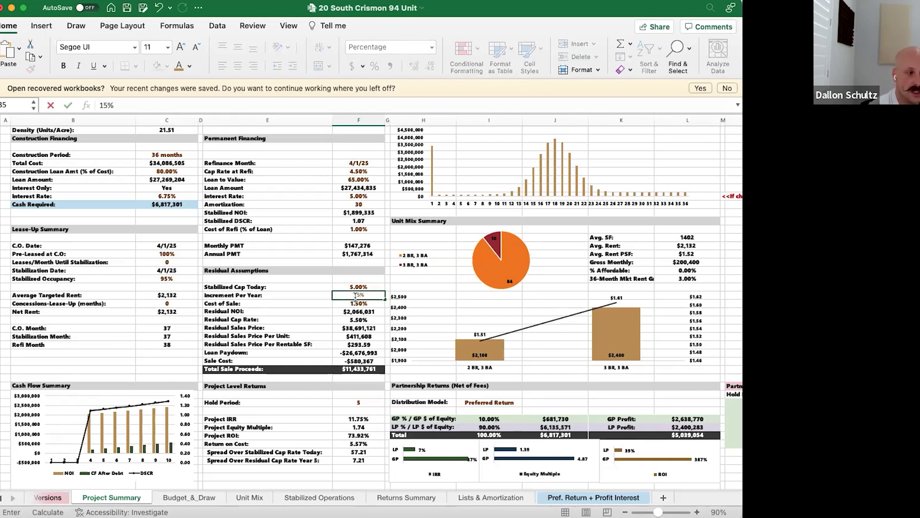
key(Return)
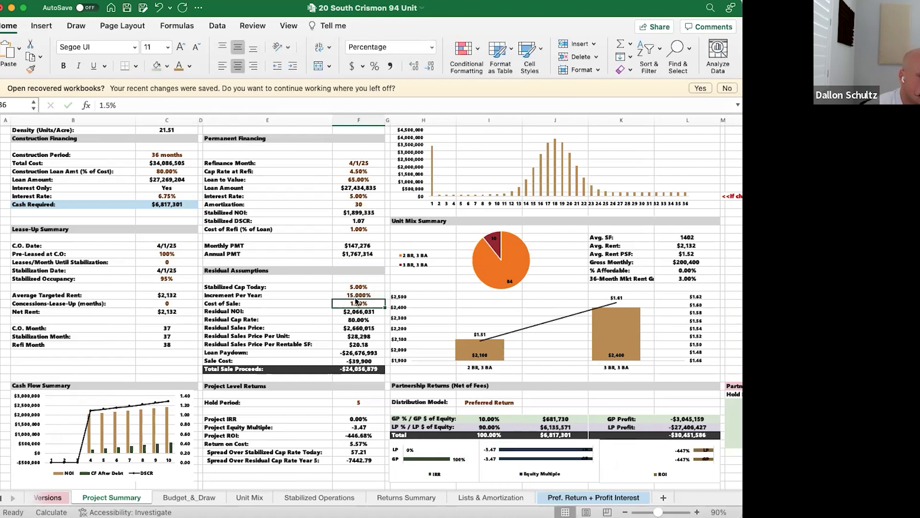
click(358, 295)
text(0.15)
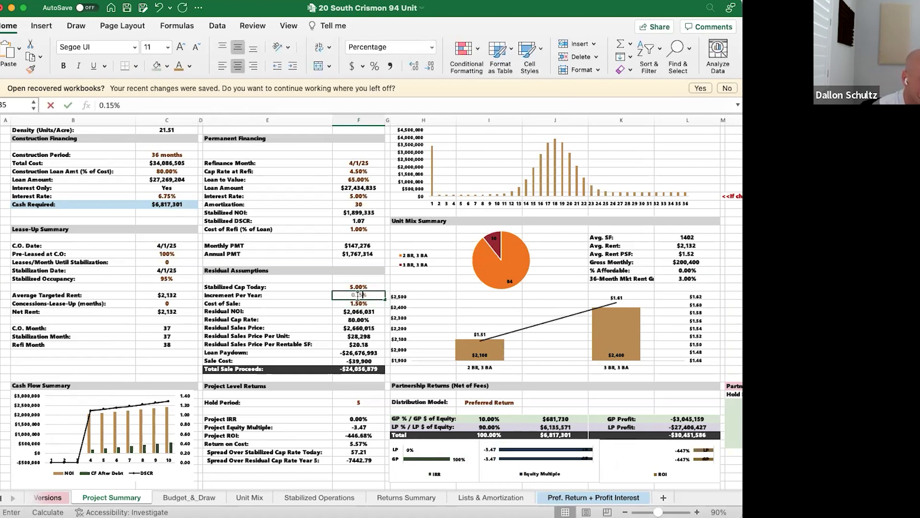
key(Return)
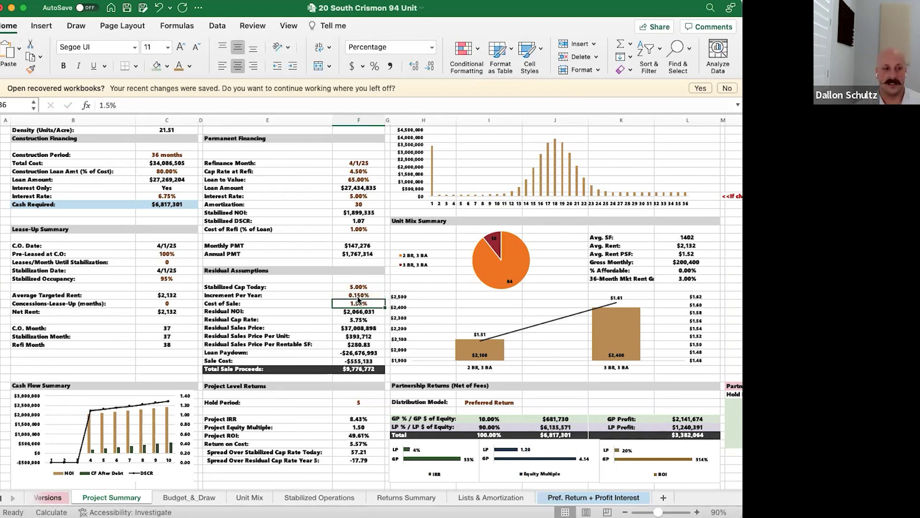
Step: Examine the year 5 residual cap rate and its formula on the Returns Summary sheet
click(331, 498)
click(407, 499)
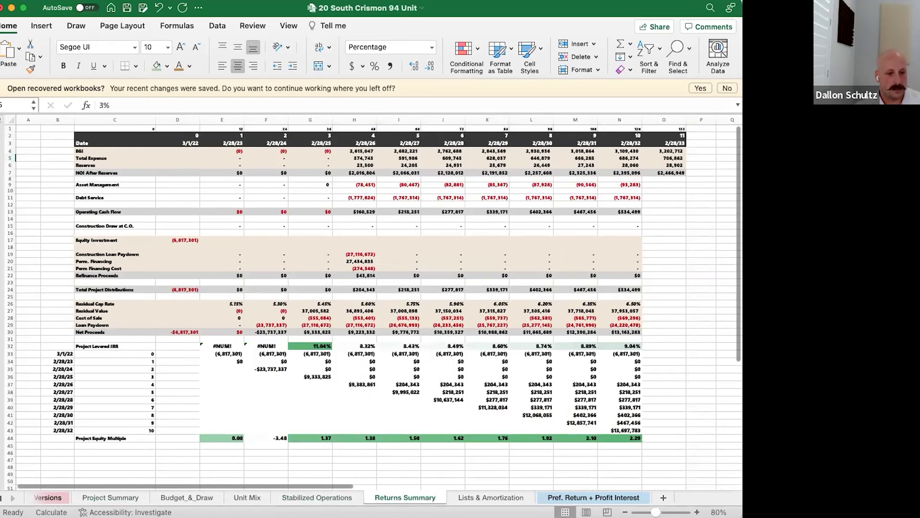
scroll(570, 463, up, 5)
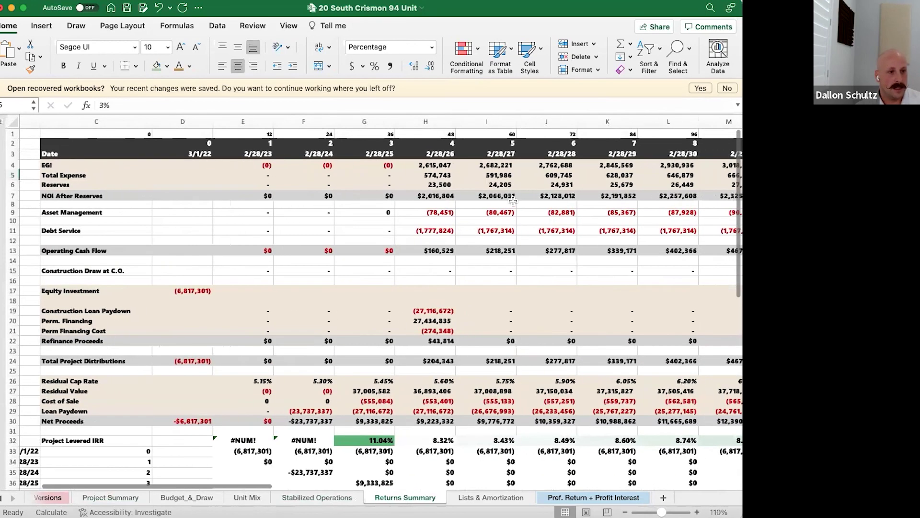
click(492, 381)
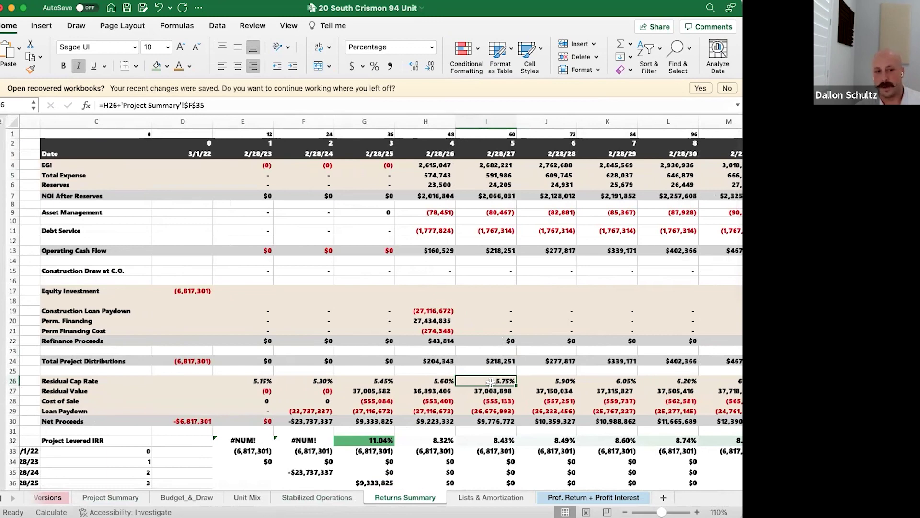
click(190, 497)
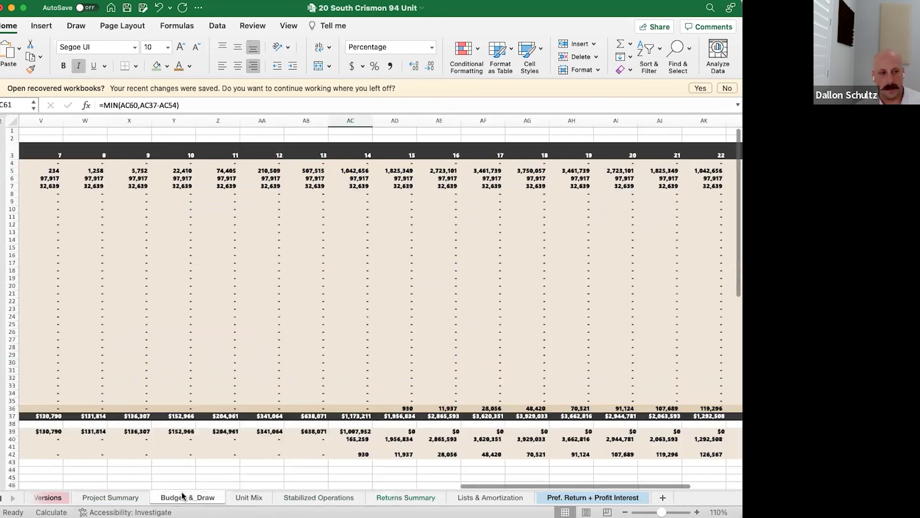
Step: Set the Permanent Financing interest rate to 5.5% on the Project Summary sheet
click(119, 496)
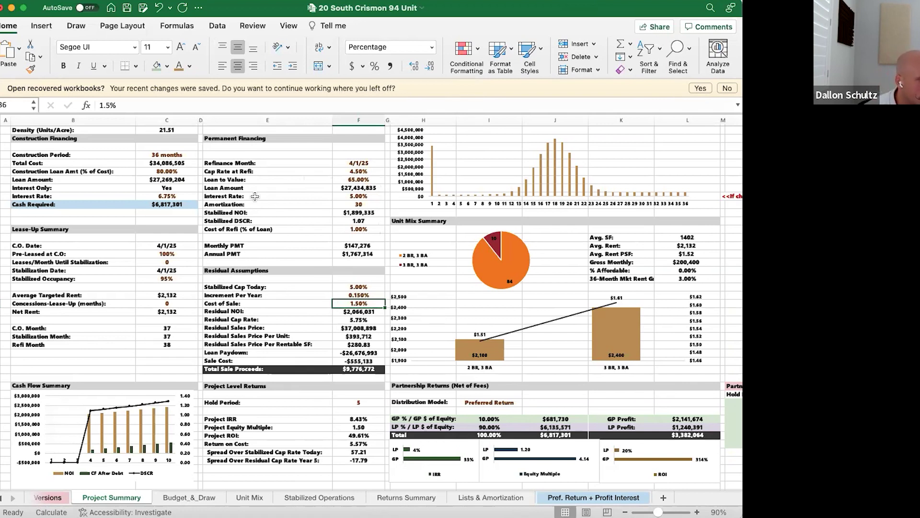
drag(255, 197, 356, 193)
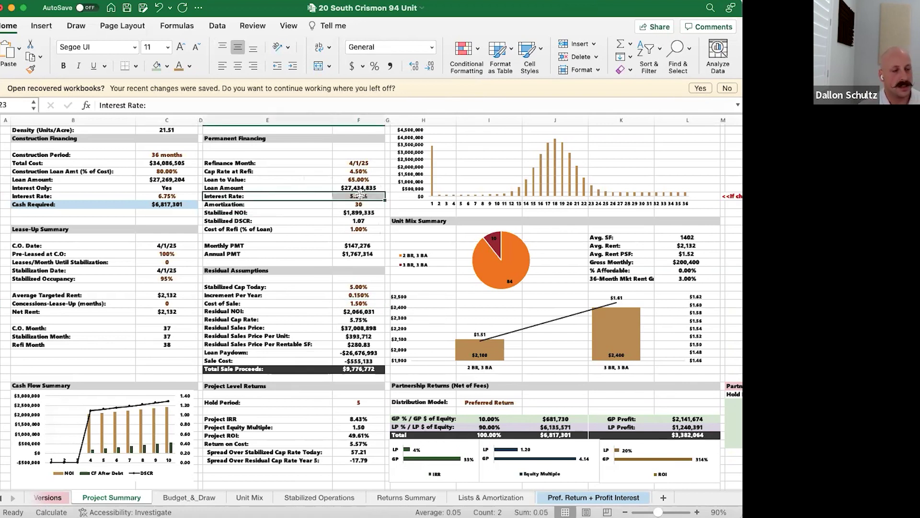
click(360, 195)
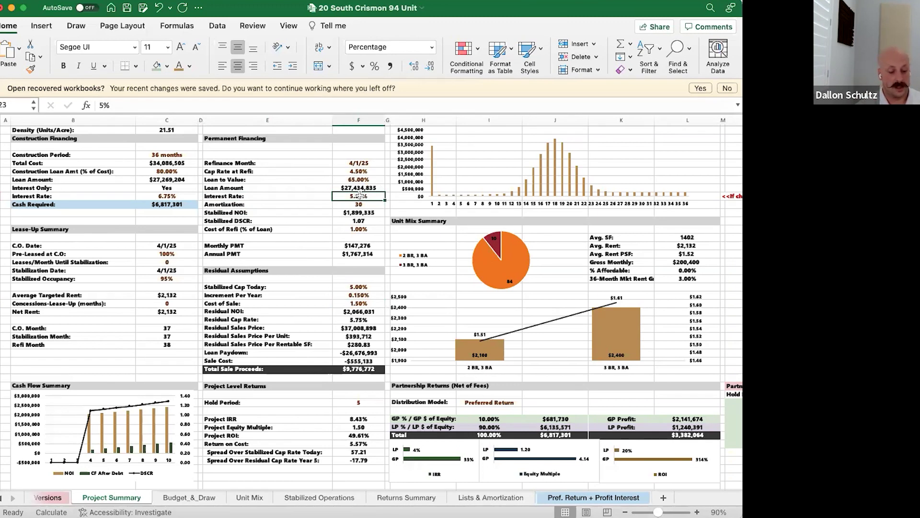
text(5.5)
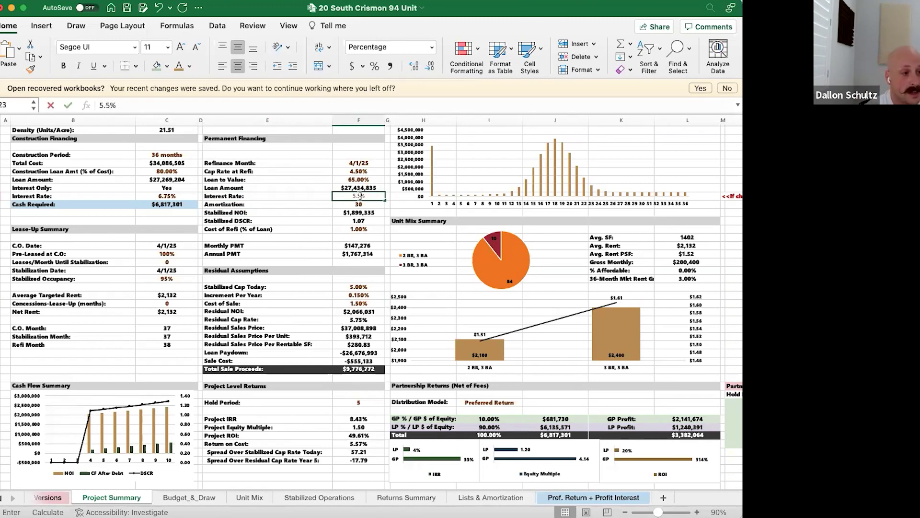
key(Return)
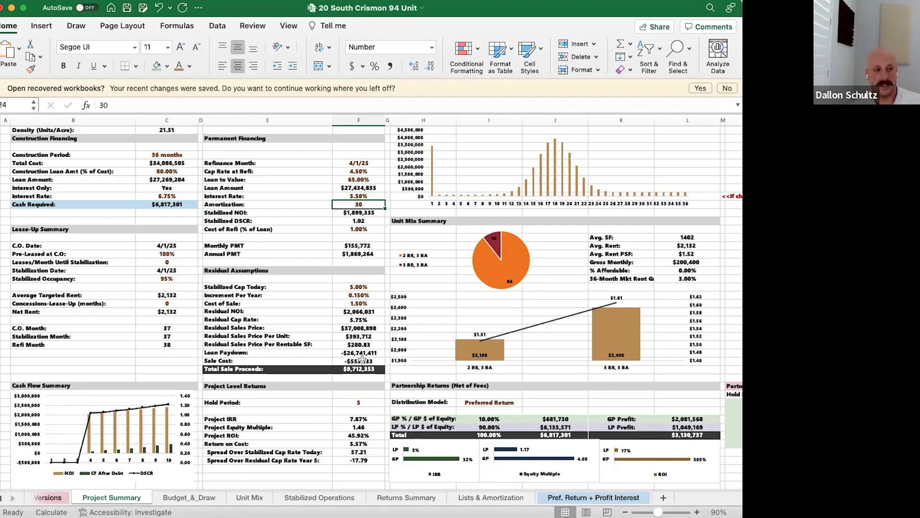
Step: Check the LP IRR and equity multiple on the Pref. Return + Profit Interest sheet and open the Stabilized Operations sheet
click(590, 498)
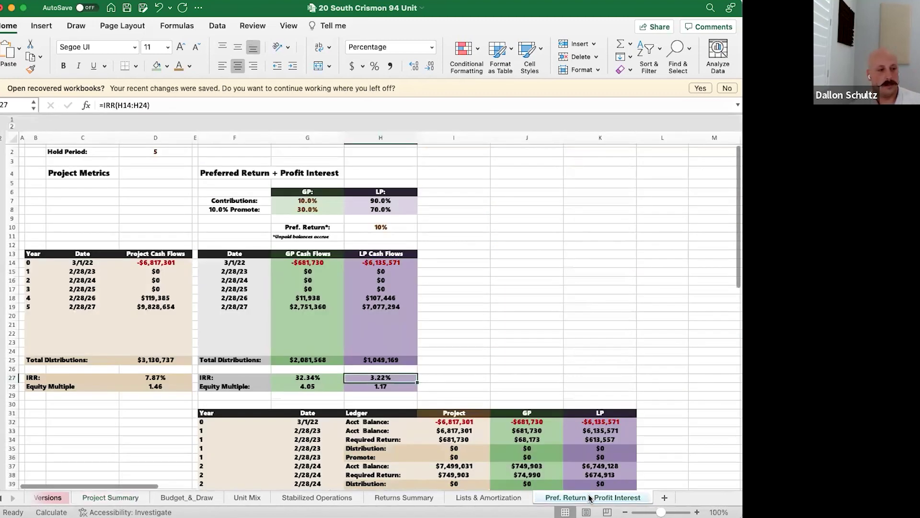
scroll(458, 327, down, 3)
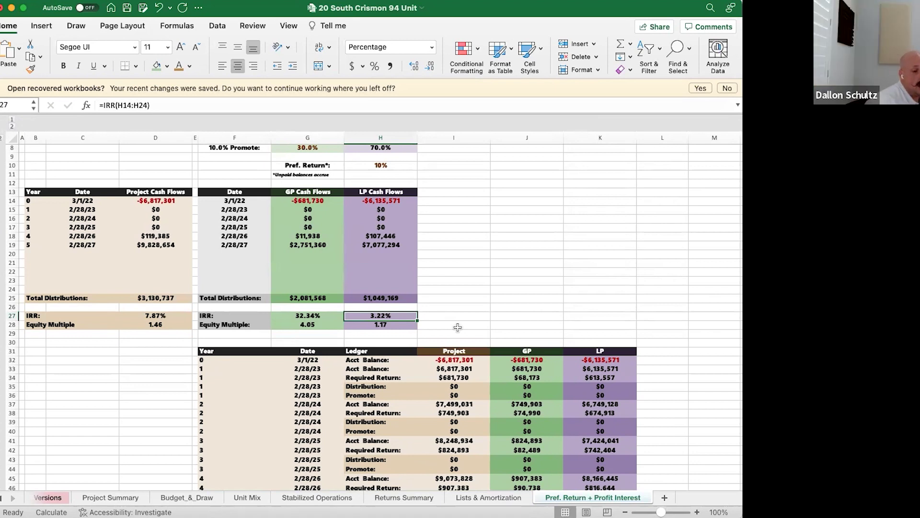
click(368, 324)
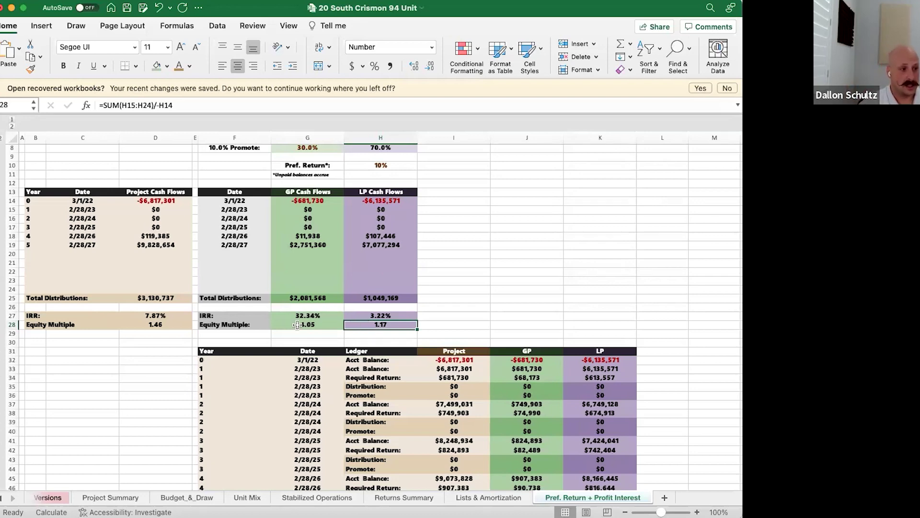
scroll(361, 302, up, 3)
scroll(361, 301, up, 2)
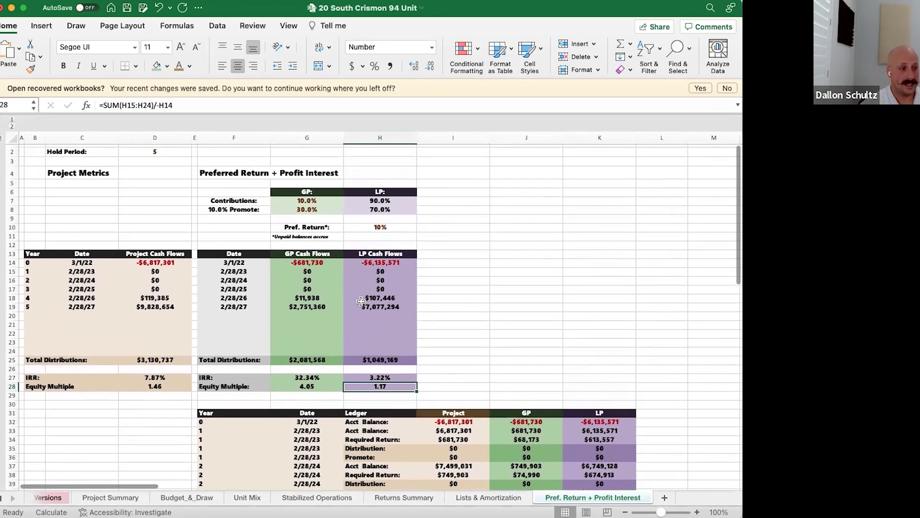
click(301, 497)
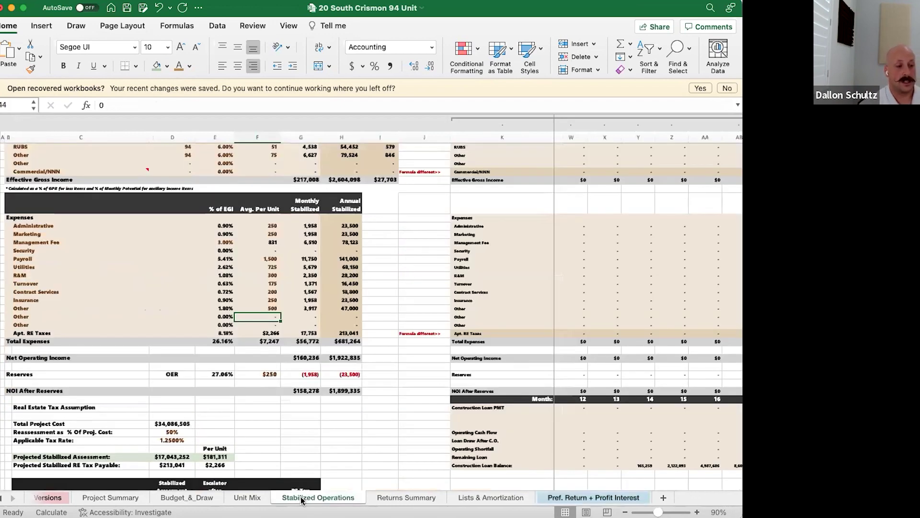